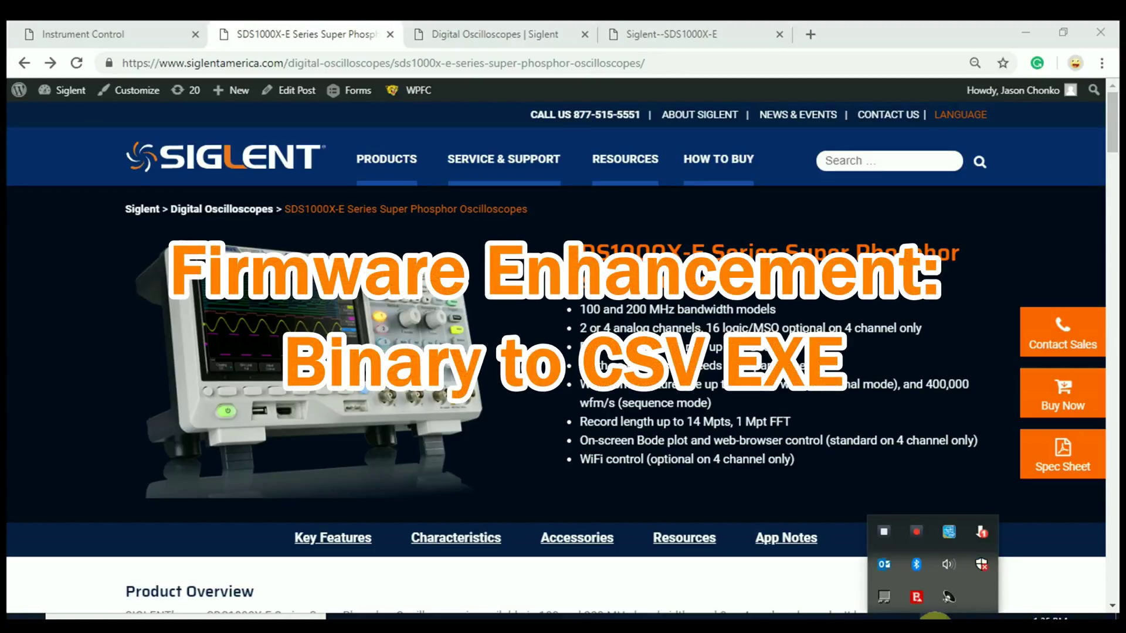
- Note the 100/200 MHz bandwidth on the product page and reach the SDS1000X-E firmware downloads
{"action": "left_click", "coordinate": [936, 618]}
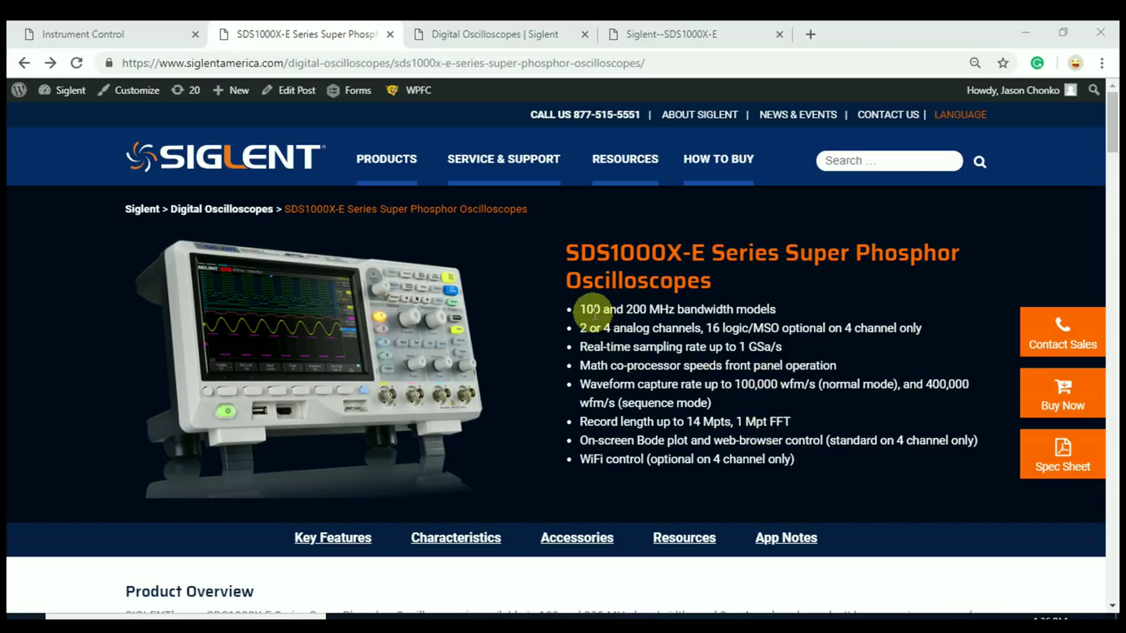
{"action": "left_click_drag", "start_coordinate": [580, 310], "coordinate": [723, 310]}
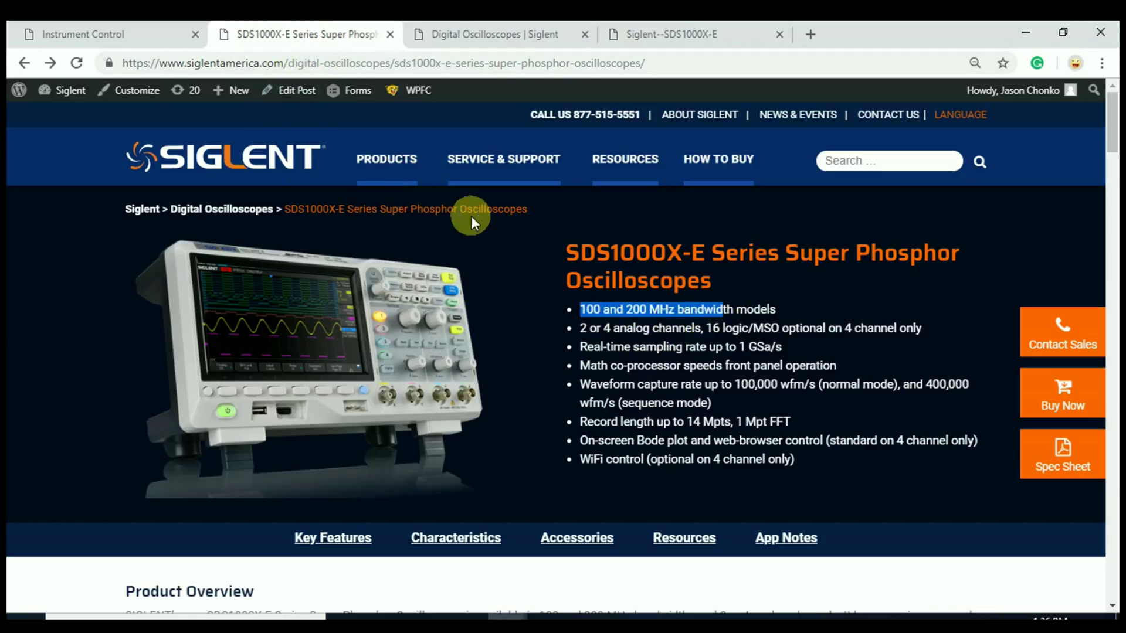
{"action": "left_click", "coordinate": [670, 543]}
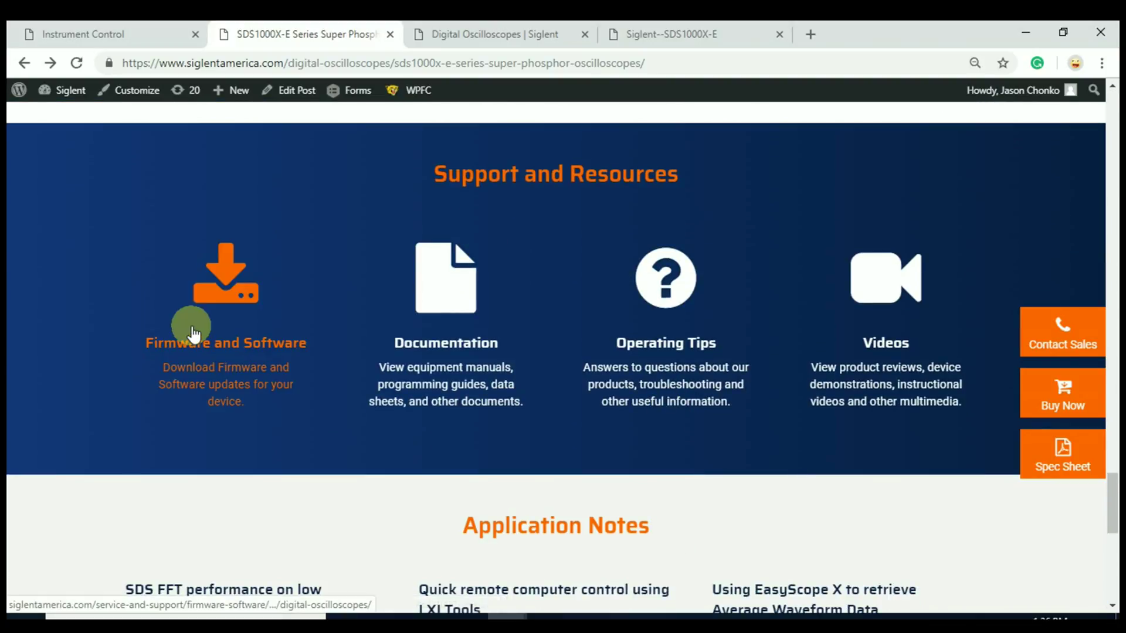
{"action": "left_click", "coordinate": [507, 33]}
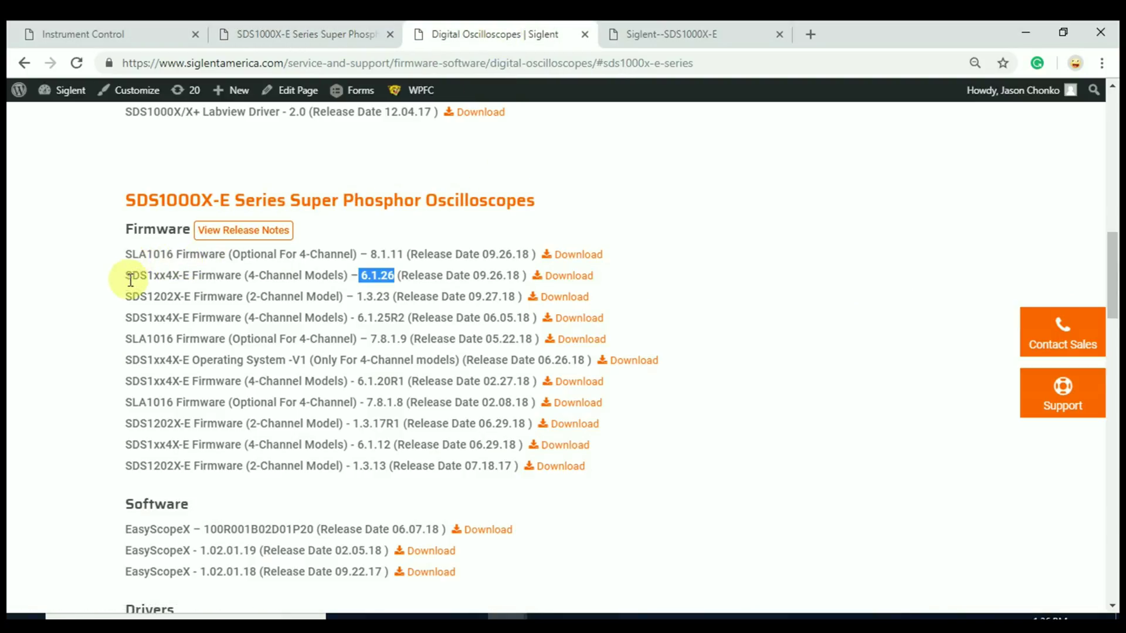
- Highlight the SDS1xx4X-E 6.1.26 firmware line with its release date and view the release notes PDF
{"action": "left_click_drag", "start_coordinate": [124, 275], "coordinate": [396, 278]}
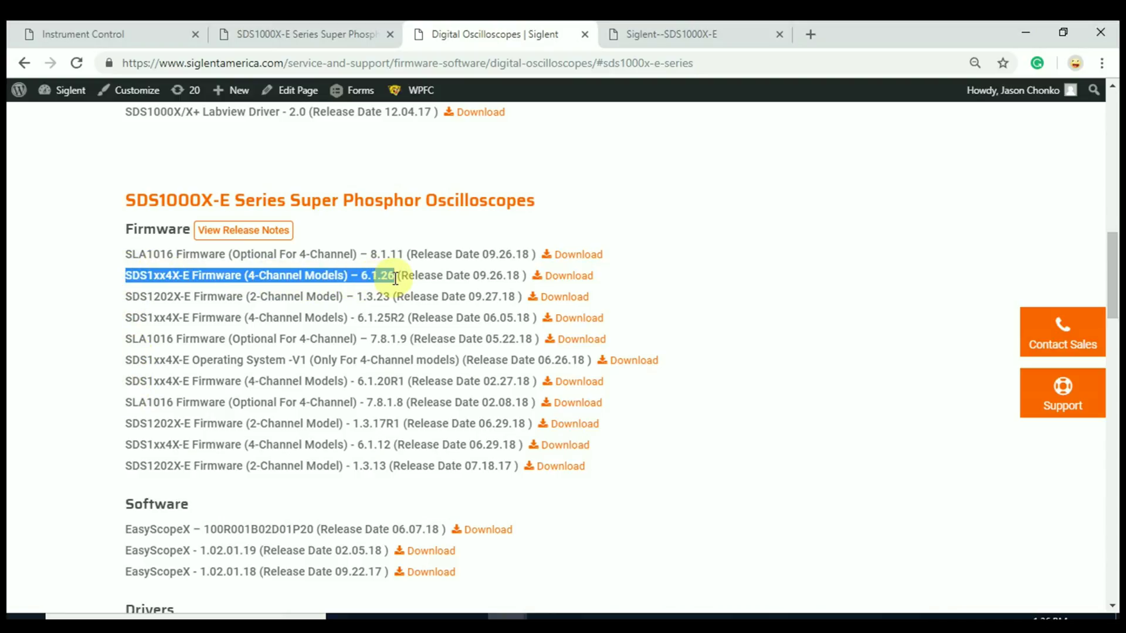
{"action": "left_click_drag", "start_coordinate": [396, 278], "coordinate": [520, 276]}
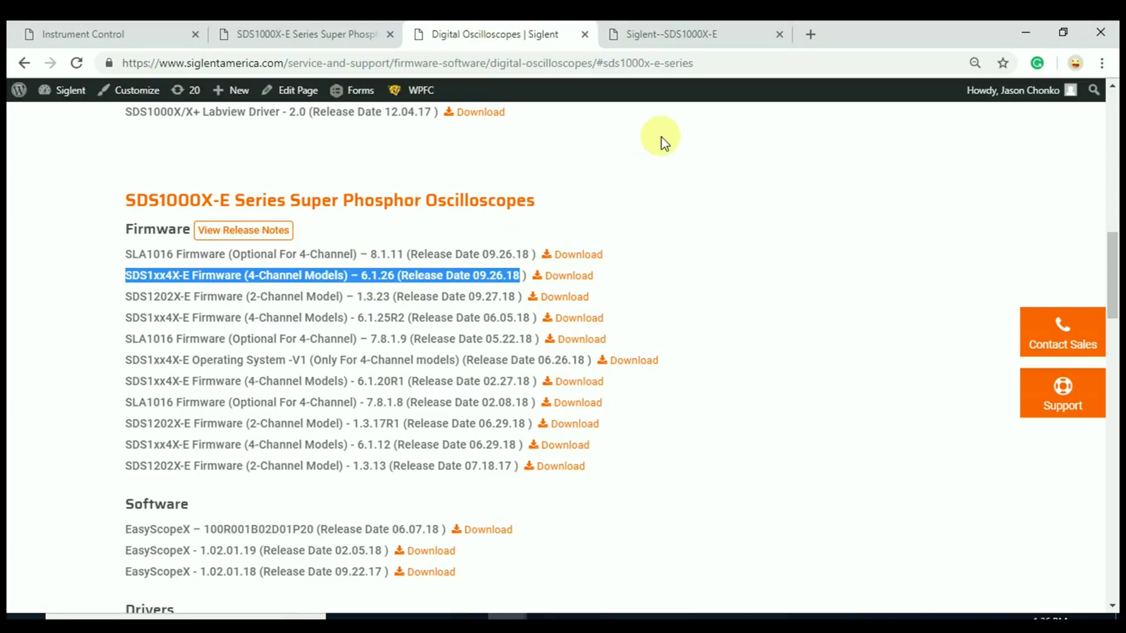
{"action": "left_click", "coordinate": [675, 35]}
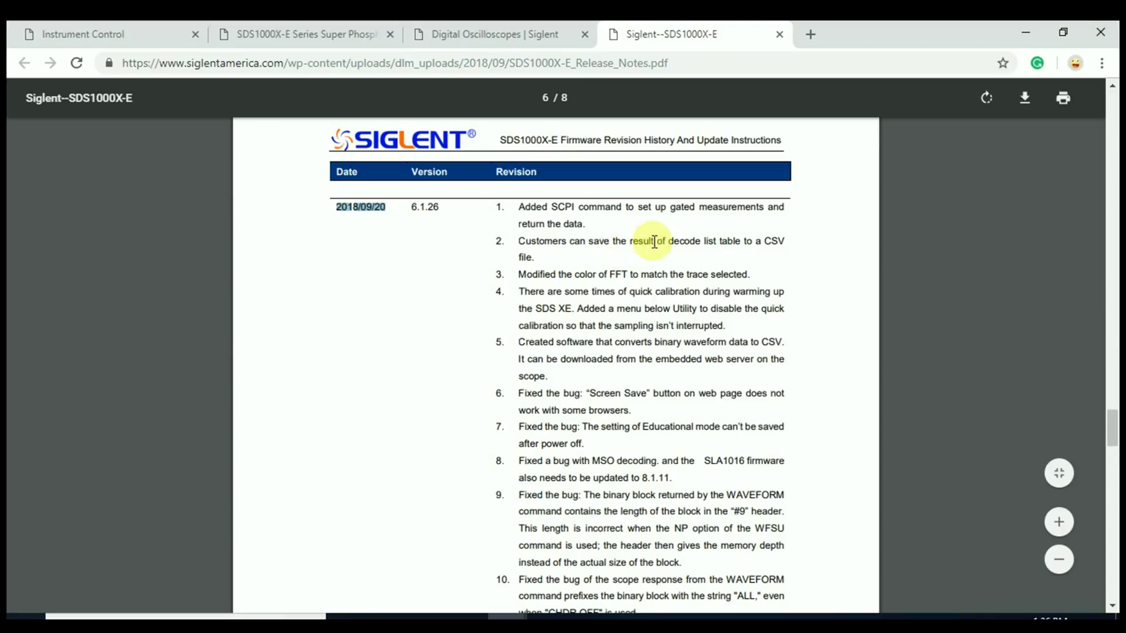
{"action": "left_click_drag", "start_coordinate": [669, 242], "coordinate": [761, 247]}
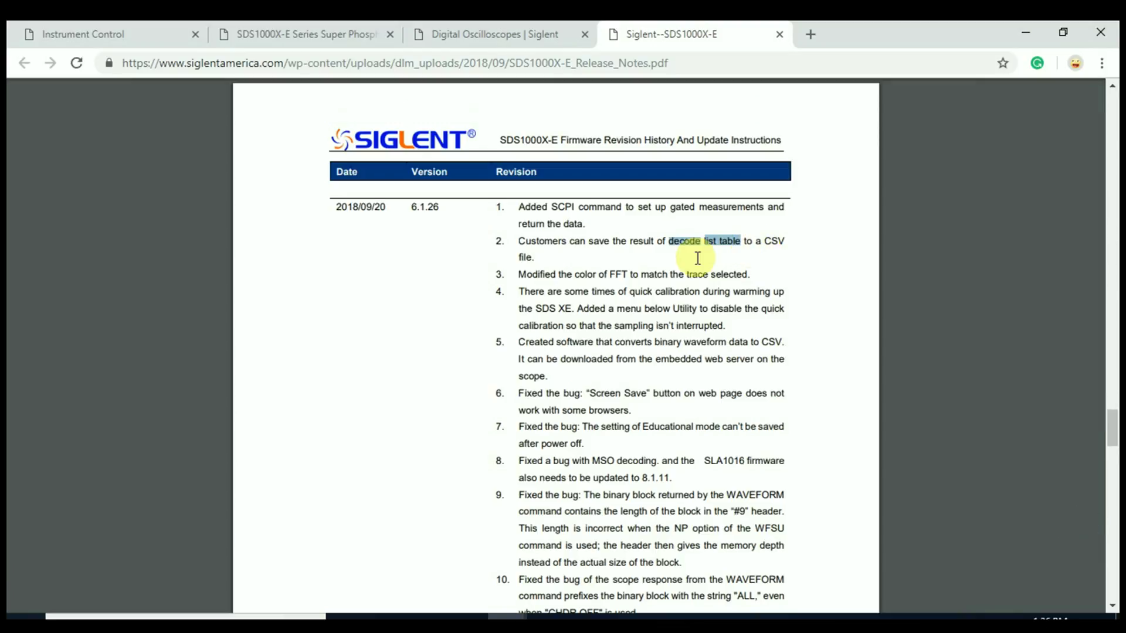
{"action": "left_click_drag", "start_coordinate": [609, 275], "coordinate": [627, 280]}
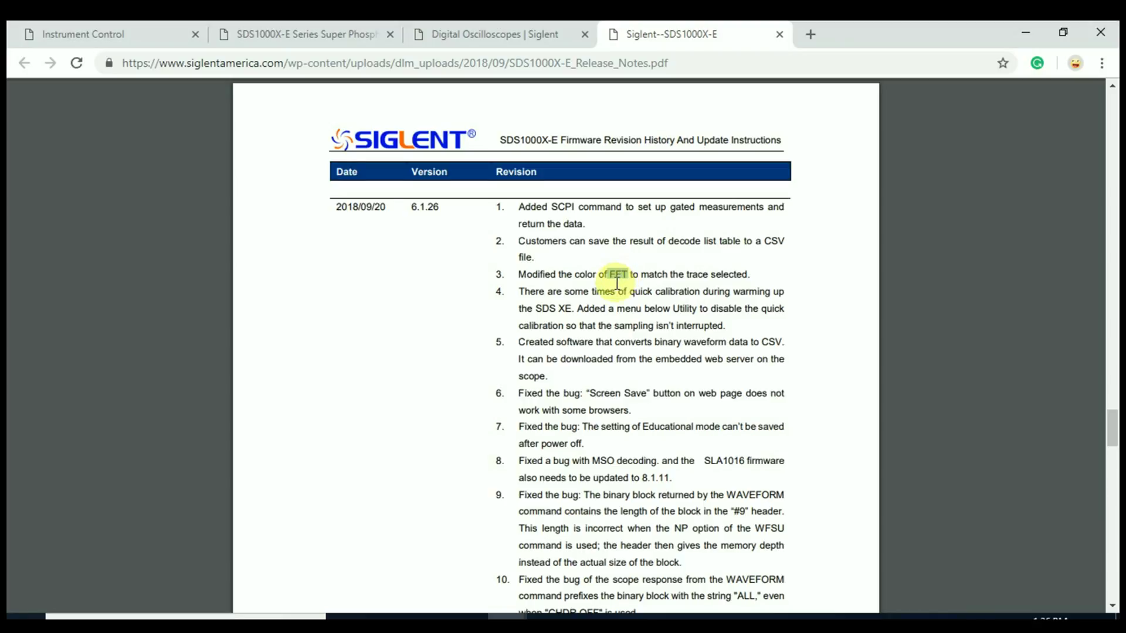
{"action": "scroll", "coordinate": [616, 282], "scroll_direction": "down", "scroll_amount": 1}
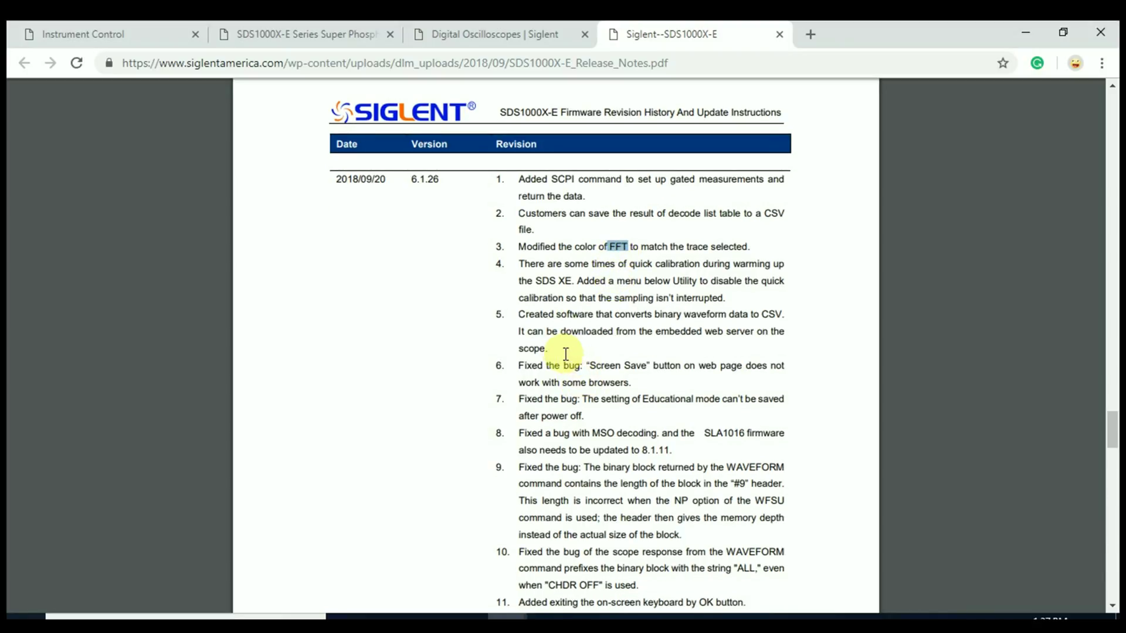
{"action": "left_click_drag", "start_coordinate": [564, 366], "coordinate": [522, 319]}
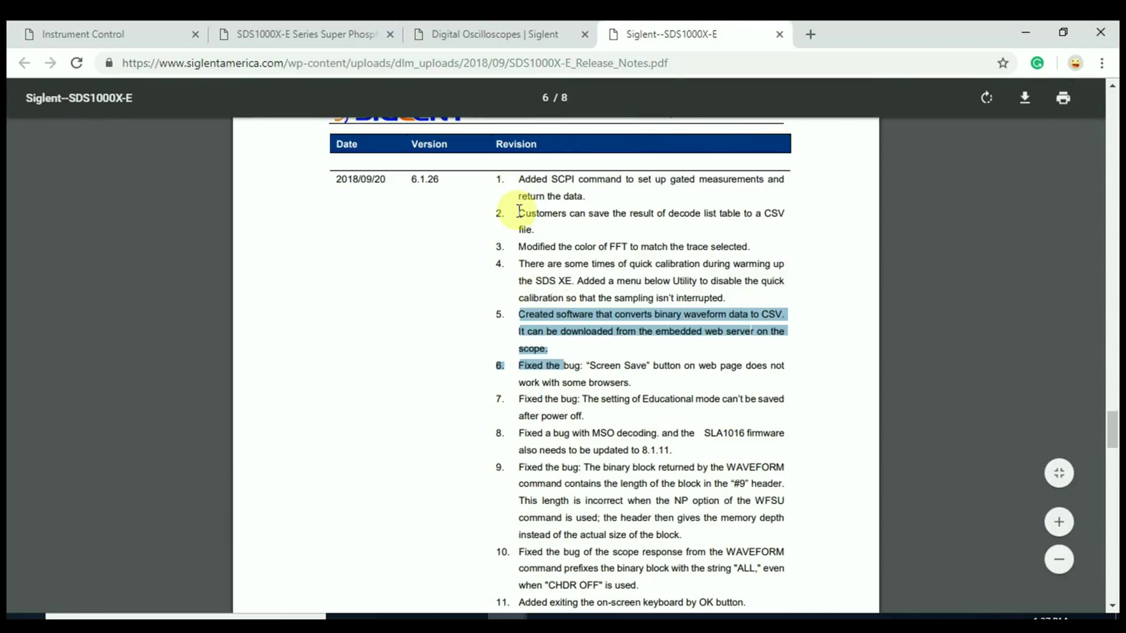
{"action": "left_click", "coordinate": [782, 283]}
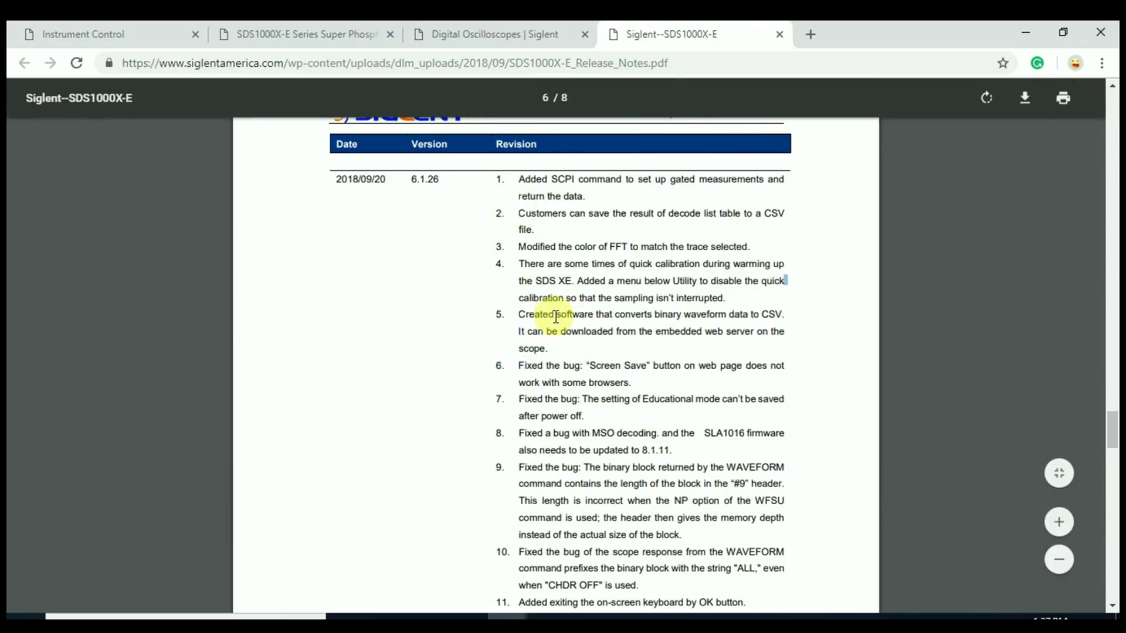
{"action": "scroll", "coordinate": [598, 314], "scroll_direction": "up", "scroll_amount": 1}
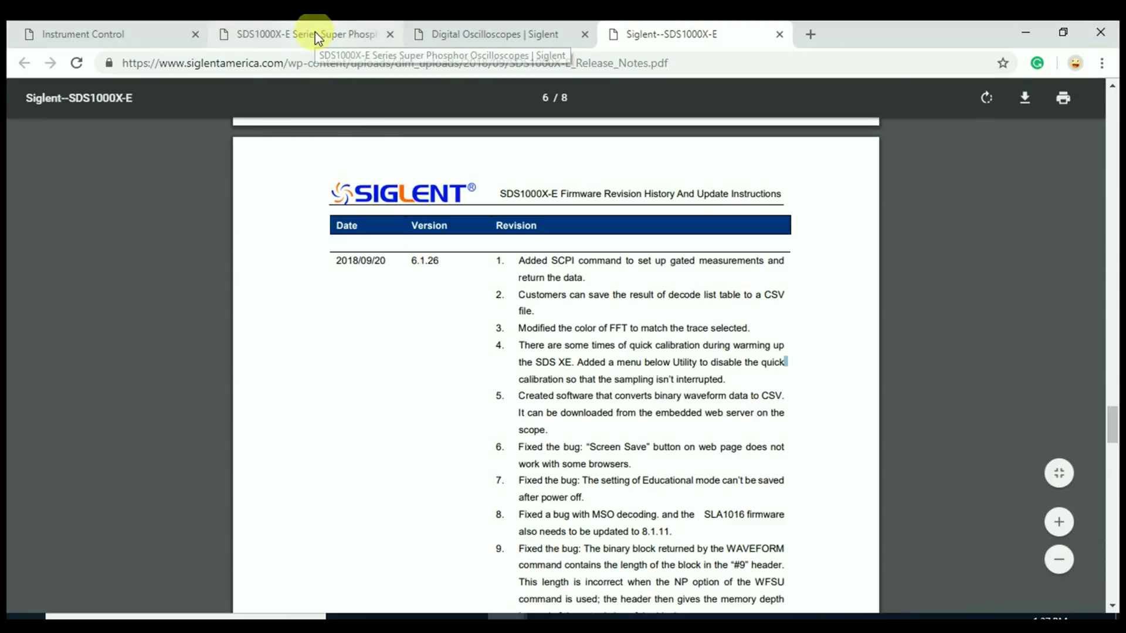
- Bring up the scope's web control page and select its IP address in the address bar
{"action": "left_click", "coordinate": [137, 34]}
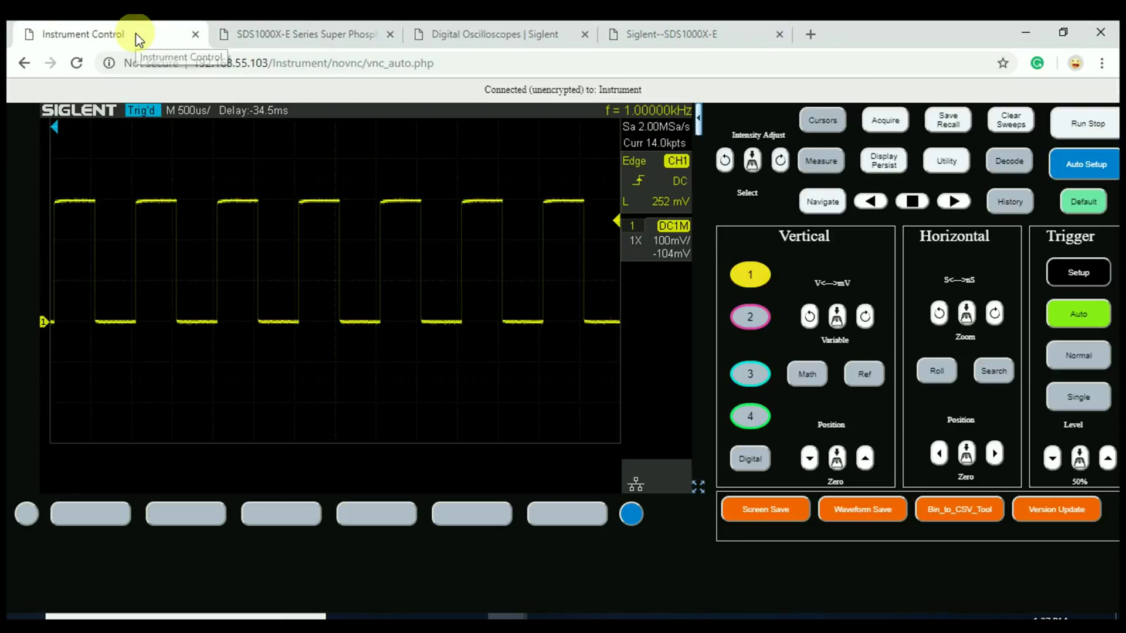
{"action": "left_click", "coordinate": [286, 63]}
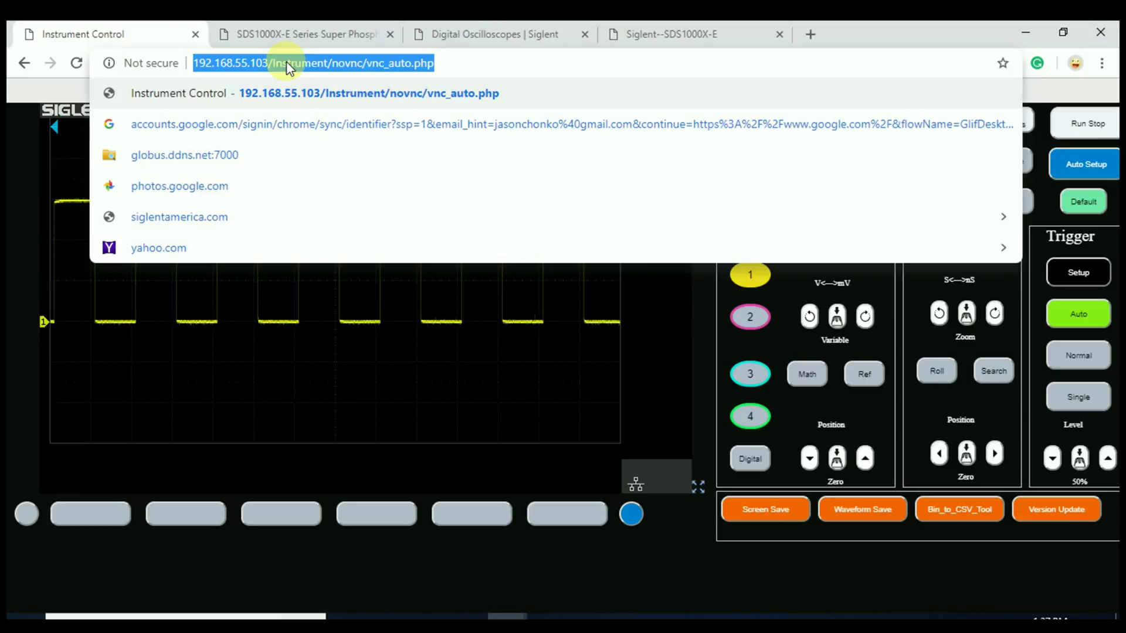
{"action": "left_click", "coordinate": [204, 69]}
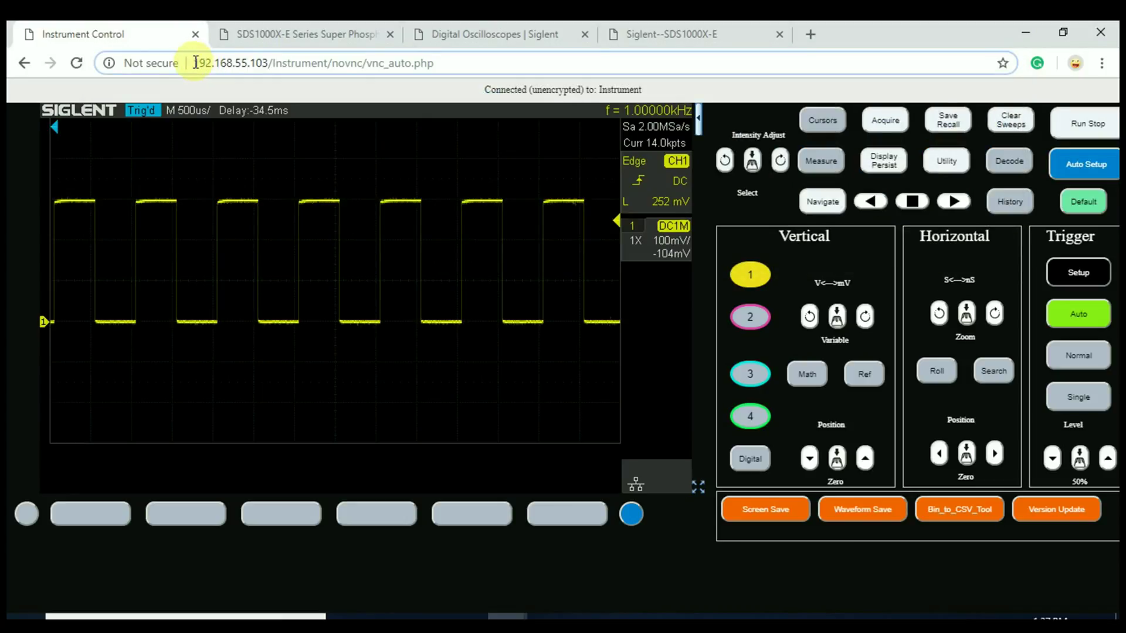
{"action": "mouse_move", "coordinate": [190, 63]}
{"action": "left_mouse_down"}
{"action": "mouse_move", "coordinate": [252, 66]}
{"action": "mouse_move", "coordinate": [278, 80]}
{"action": "left_mouse_up"}
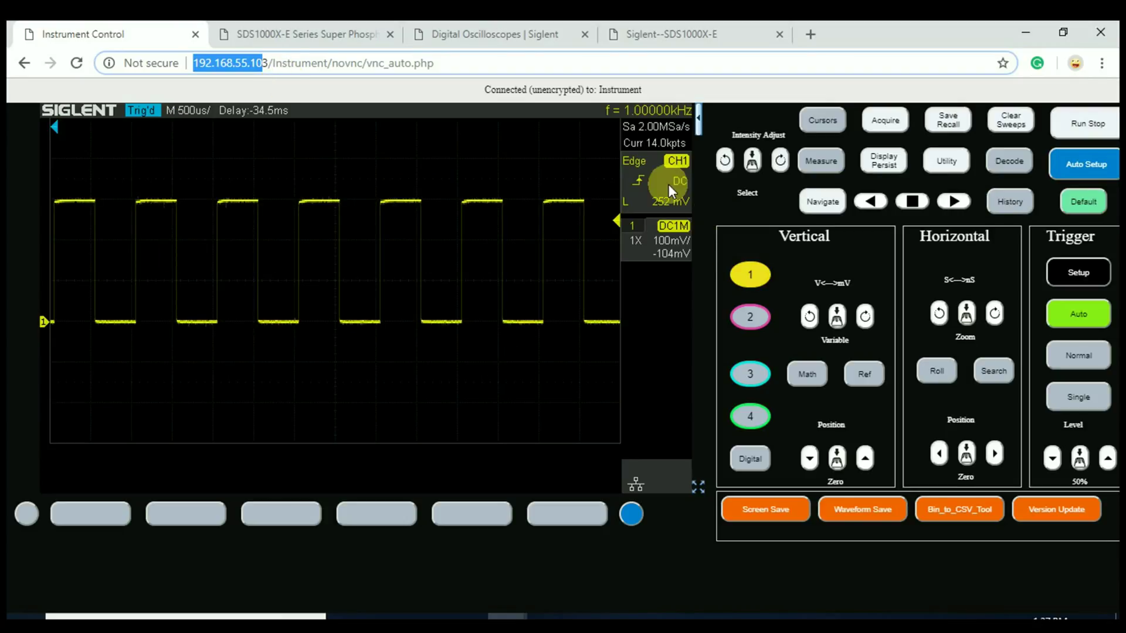
- On the Welcome Page highlight software version 7.1.6.1.26, then return to Instrument Control
{"action": "left_click", "coordinate": [24, 66]}
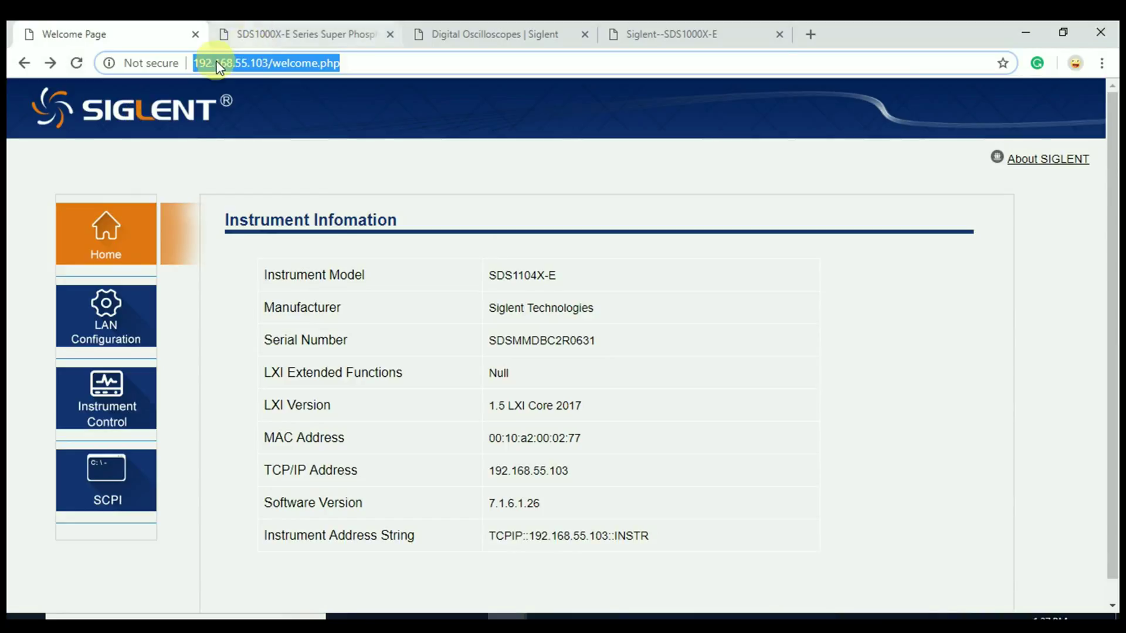
{"action": "left_click", "coordinate": [220, 61]}
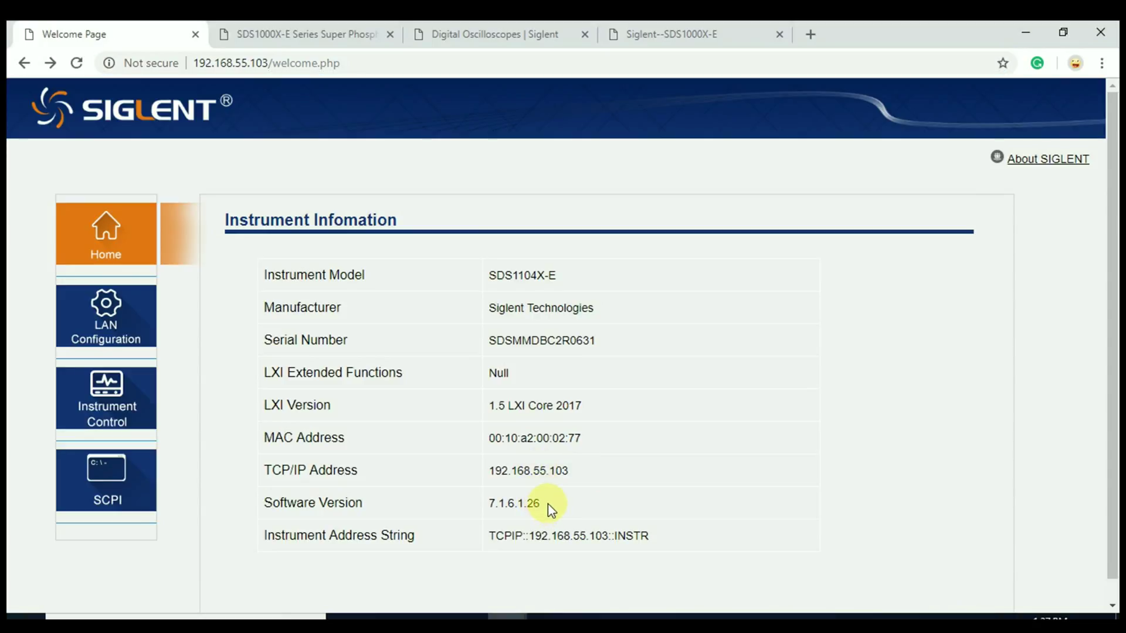
{"action": "left_click_drag", "start_coordinate": [546, 503], "coordinate": [481, 509]}
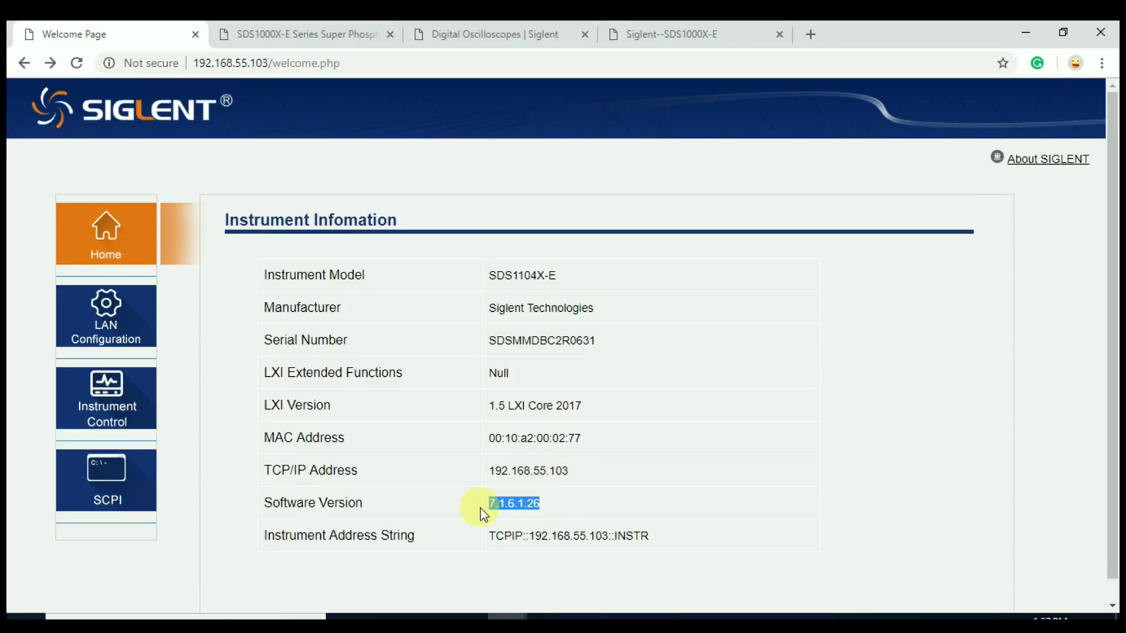
{"action": "left_click", "coordinate": [128, 409]}
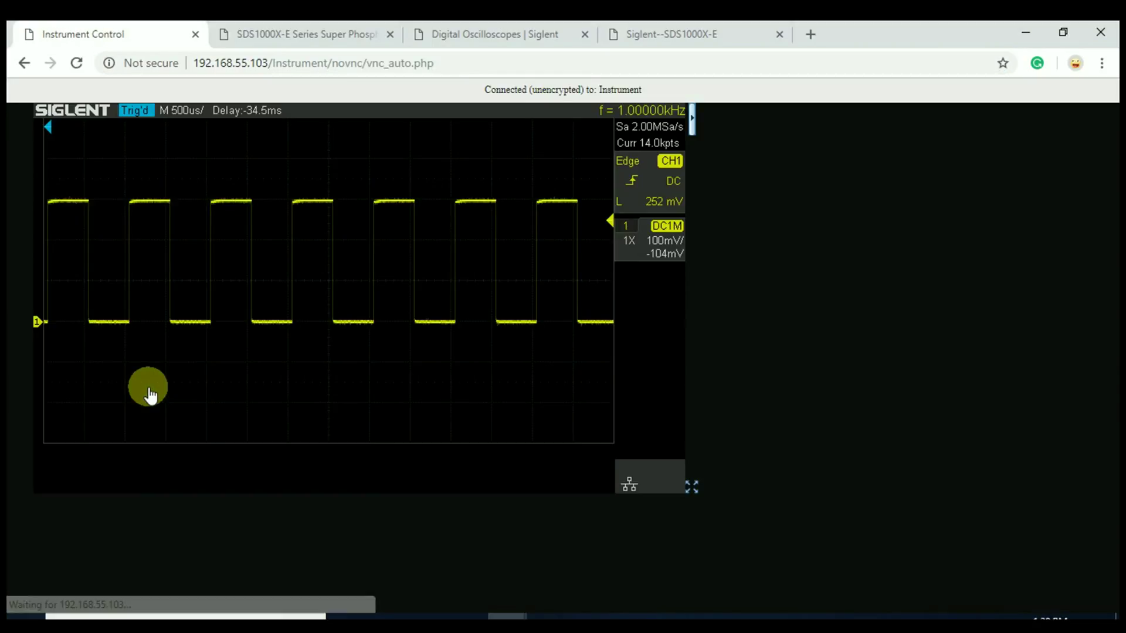
- From the virtual front panel, download the Bin_to_CSV tool and save the waveform as usr_wf_data.bin
{"action": "left_click", "coordinate": [693, 122]}
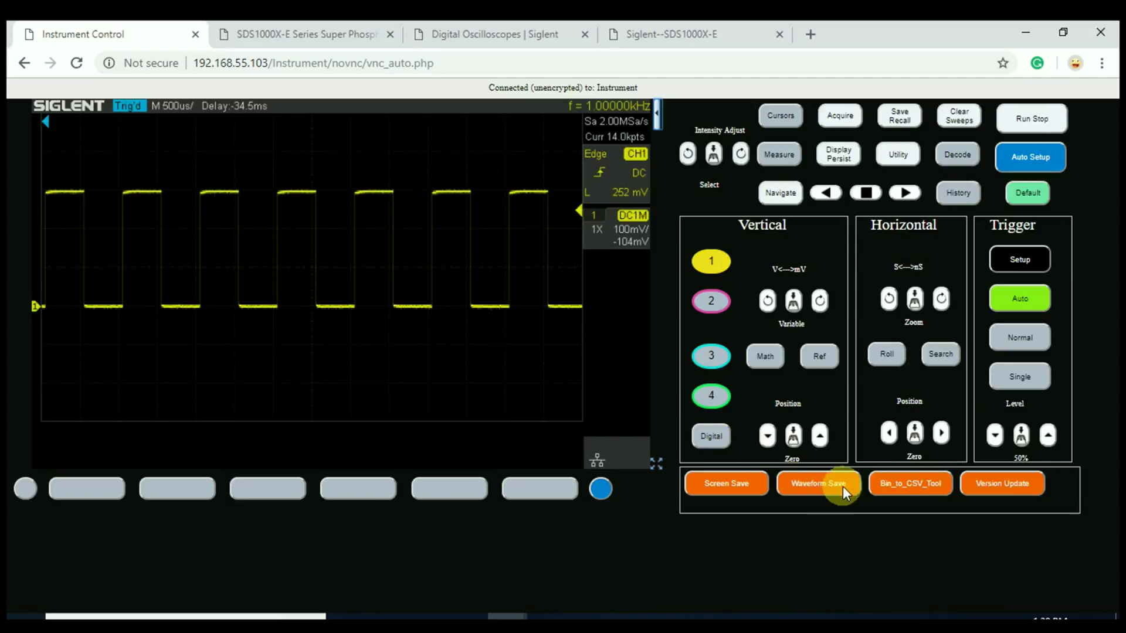
{"action": "left_click", "coordinate": [924, 480]}
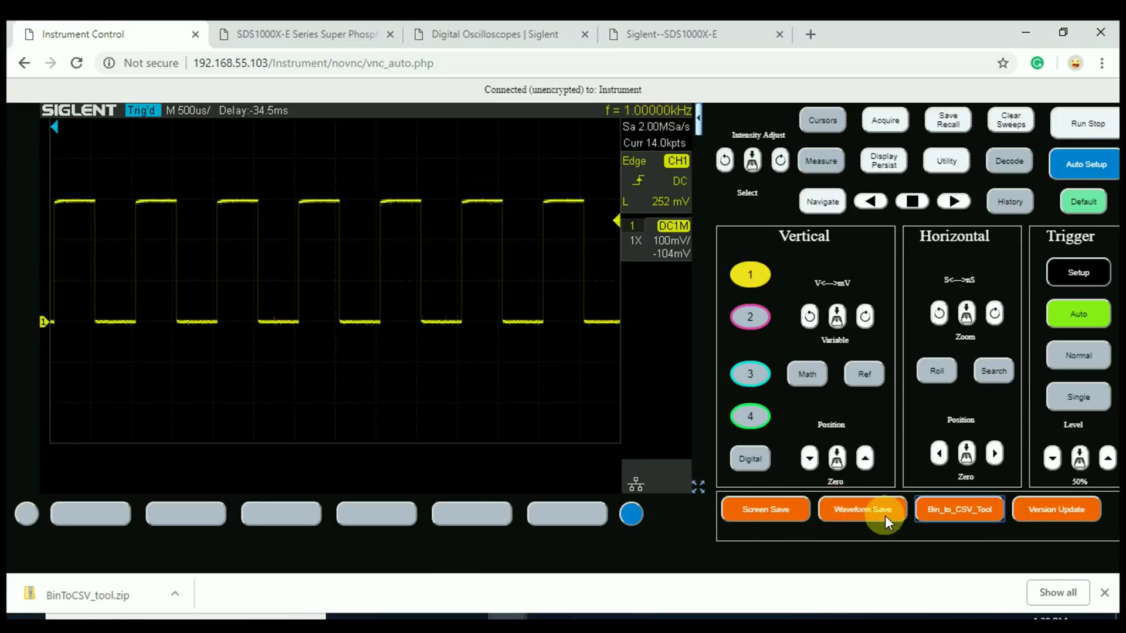
{"action": "left_click", "coordinate": [860, 507]}
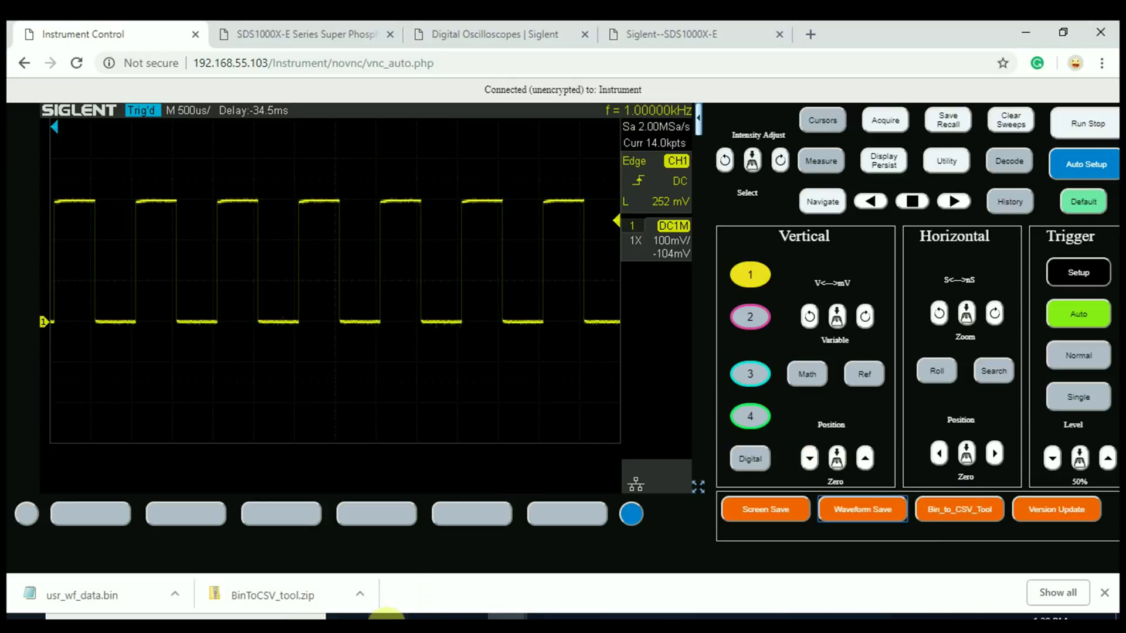
- Inspect usr_wf_data.bin as raw text in Notepad, close it, and select csv_data.csv in the Bin2CSV folder
{"action": "left_click", "coordinate": [345, 583]}
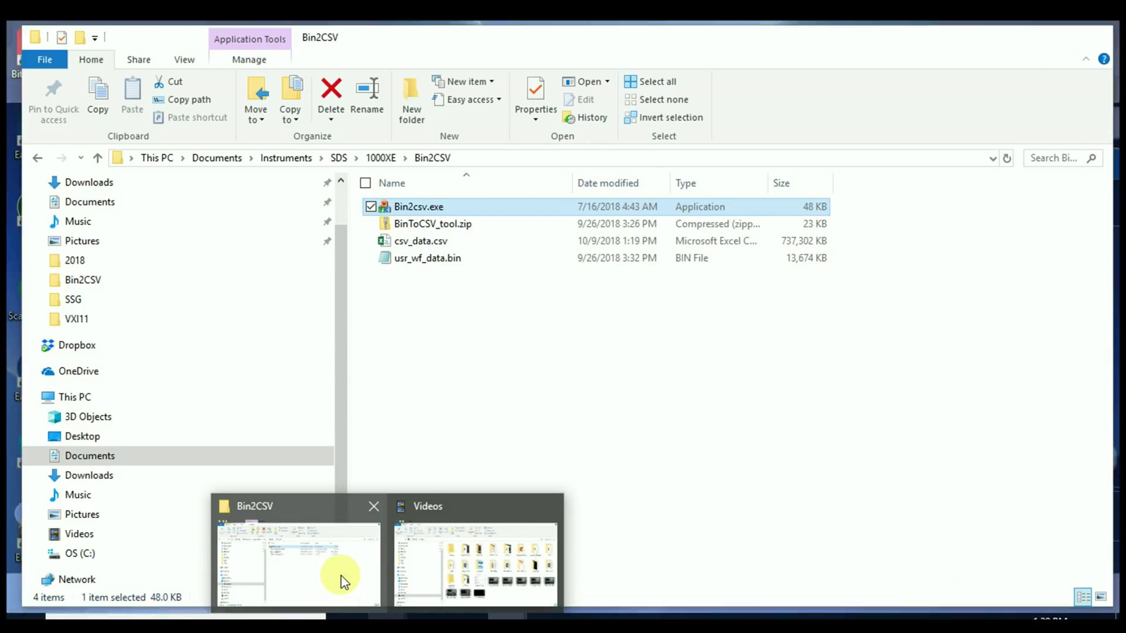
{"action": "left_click", "coordinate": [450, 258]}
{"action": "double_click", "coordinate": [449, 258]}
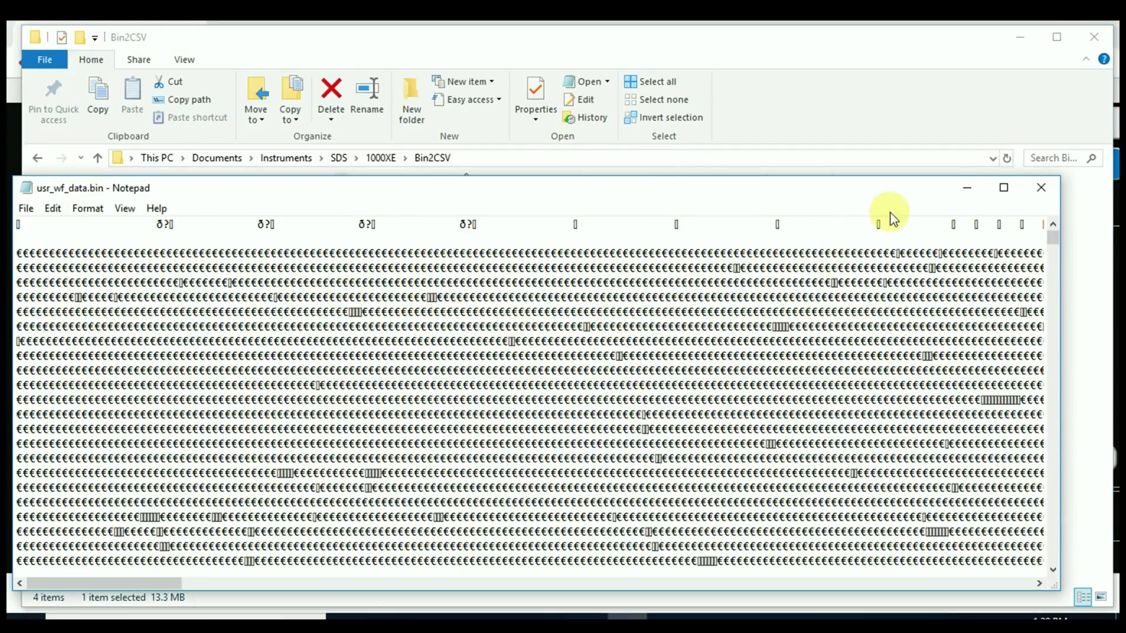
{"action": "left_click", "coordinate": [1041, 187]}
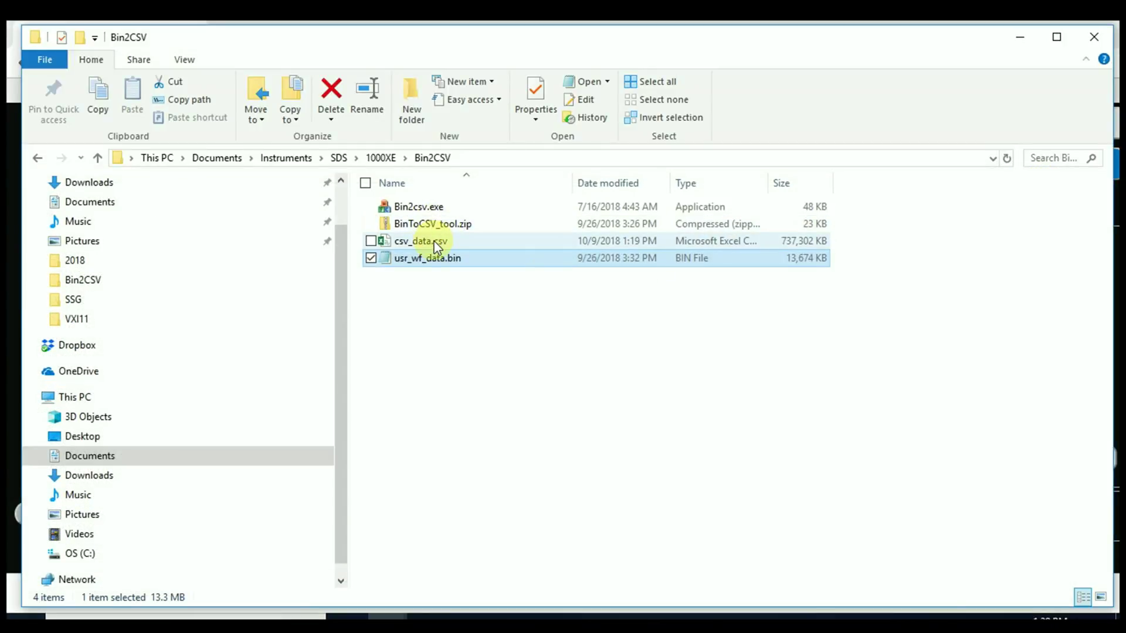
{"action": "left_click", "coordinate": [434, 242]}
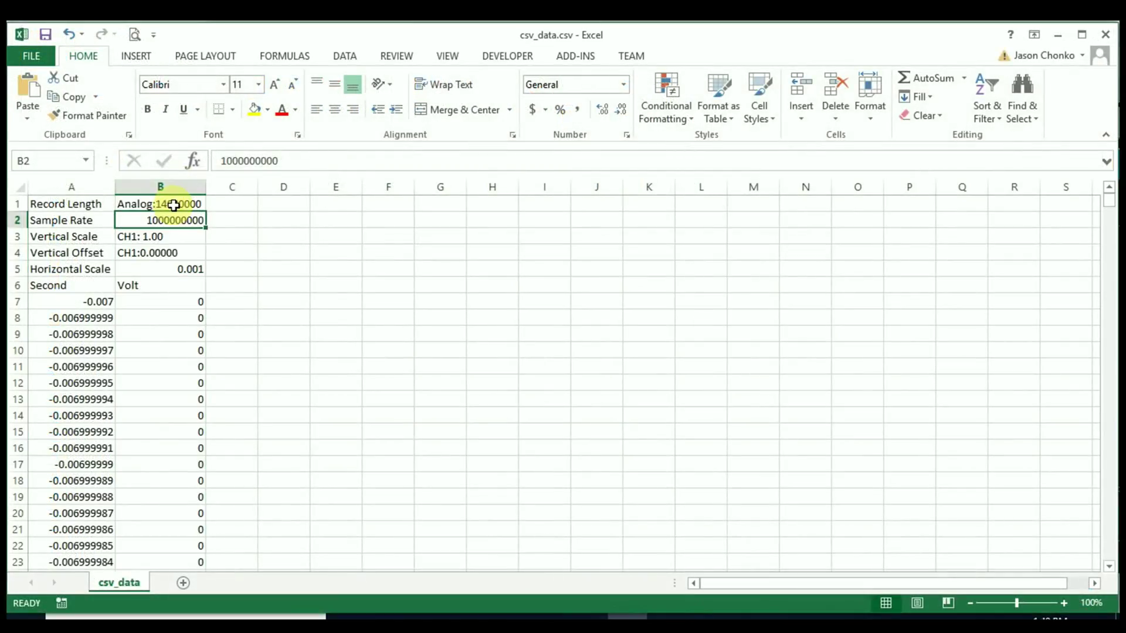
{"action": "left_click", "coordinate": [175, 205]}
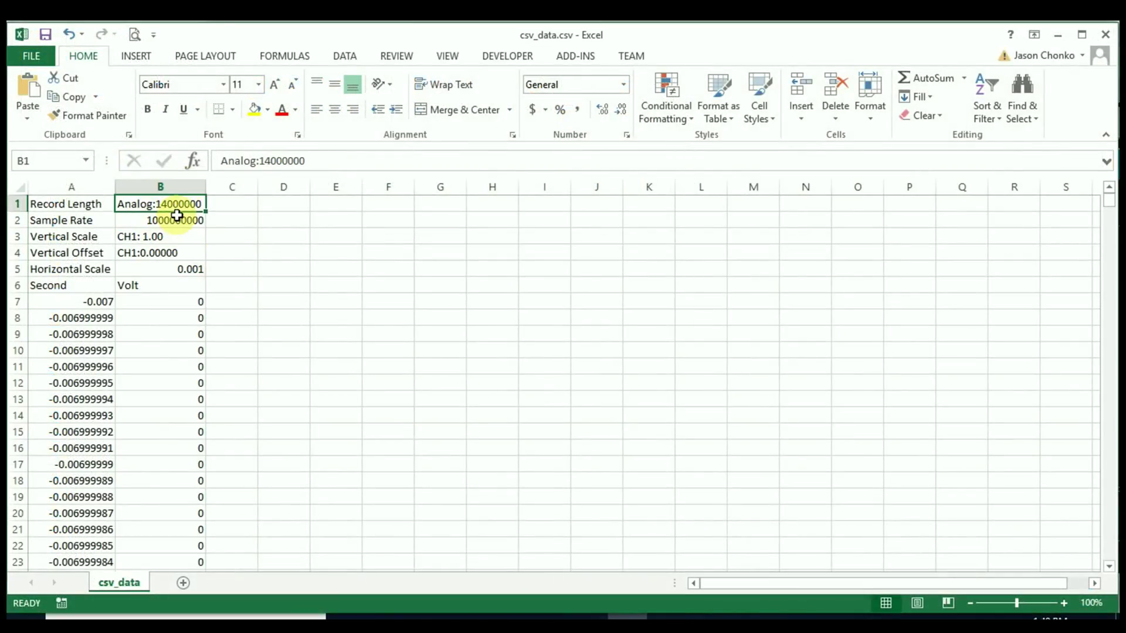
{"action": "left_click", "coordinate": [86, 219]}
{"action": "left_click", "coordinate": [83, 222]}
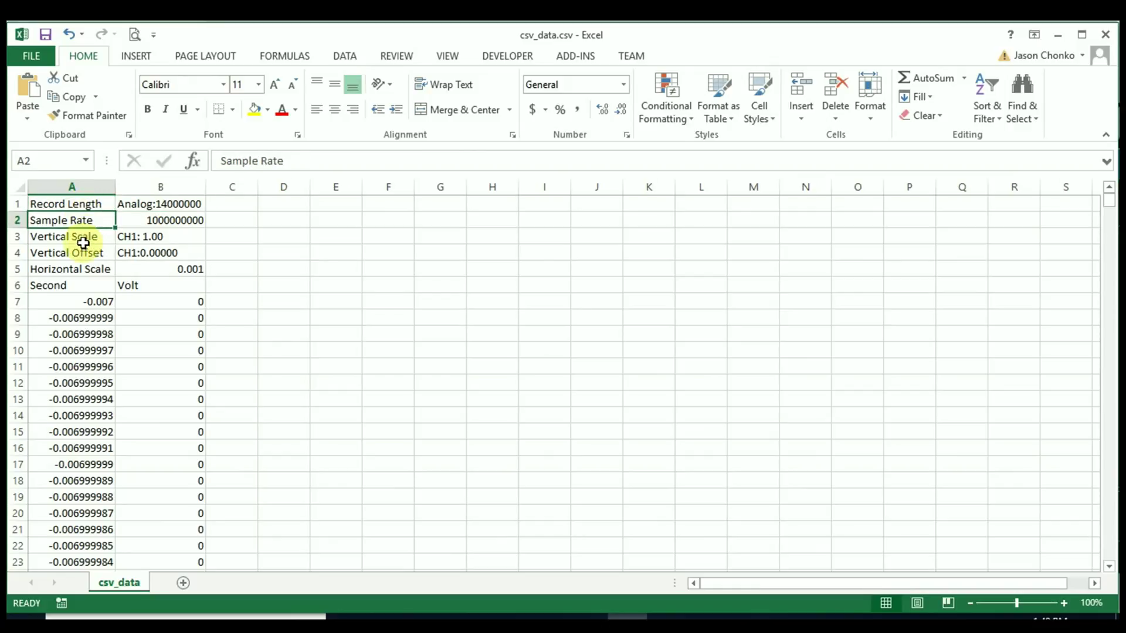
{"action": "left_click", "coordinate": [83, 239]}
{"action": "left_click", "coordinate": [84, 270]}
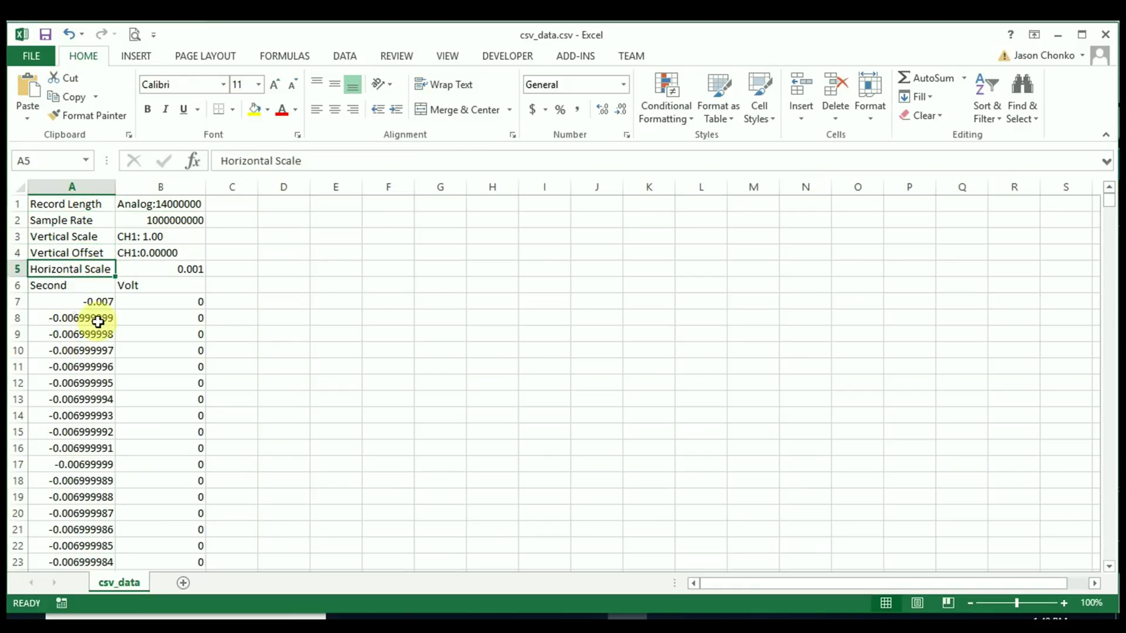
{"action": "left_click_drag", "start_coordinate": [90, 303], "coordinate": [149, 449]}
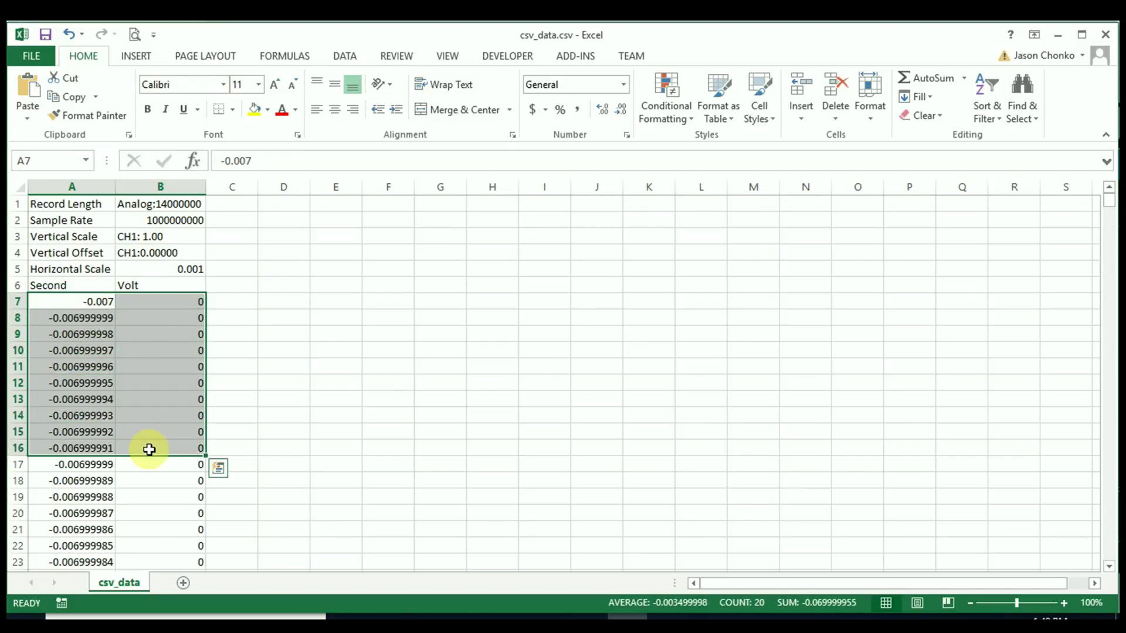